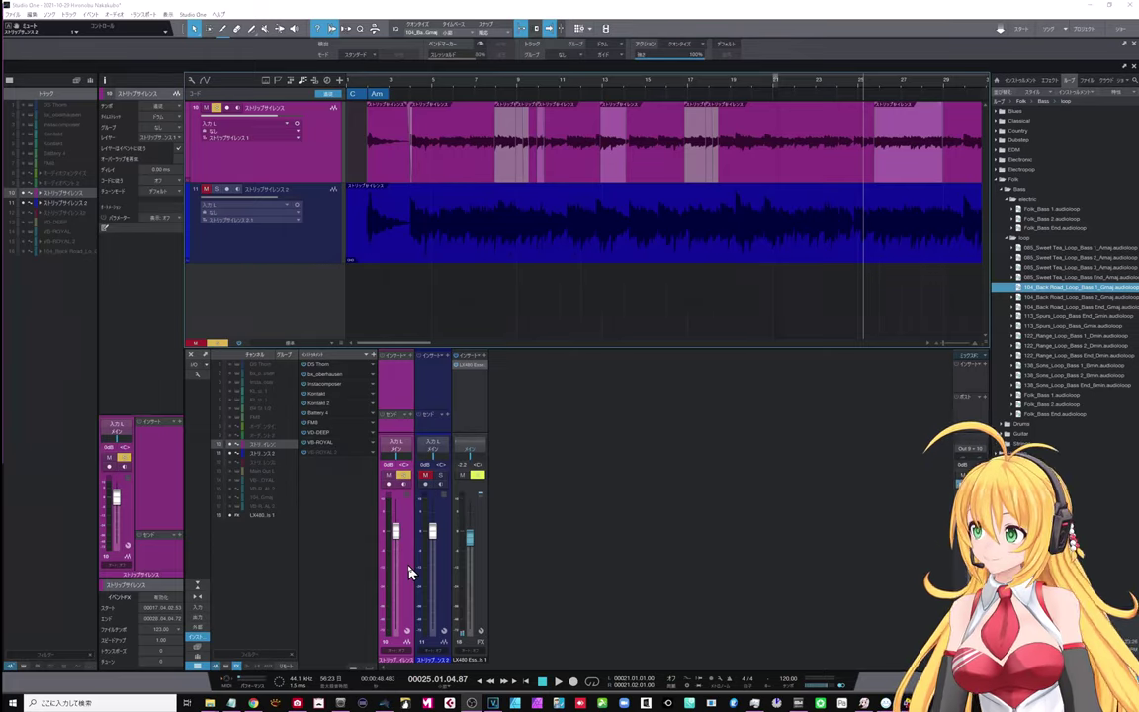
Set the ストリップサイレンス track's volume to -0.6 dB and draw a freehand dip in its volume automation between about bars 7 and 13
left_click(398, 536)
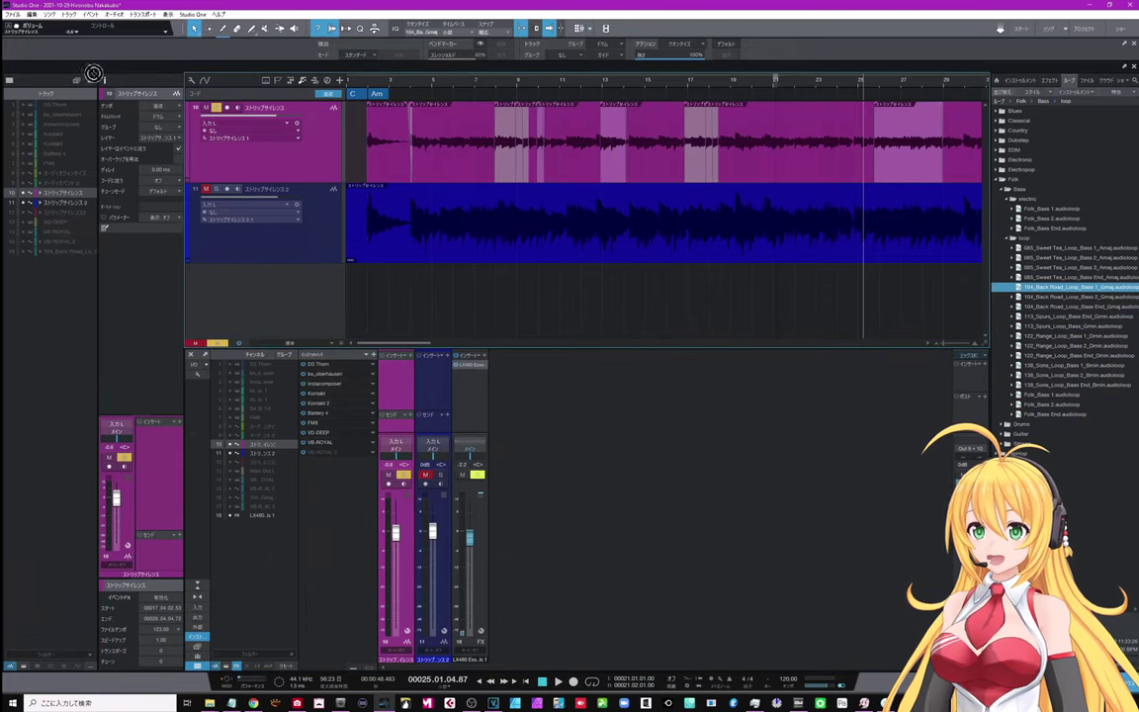
key("a")
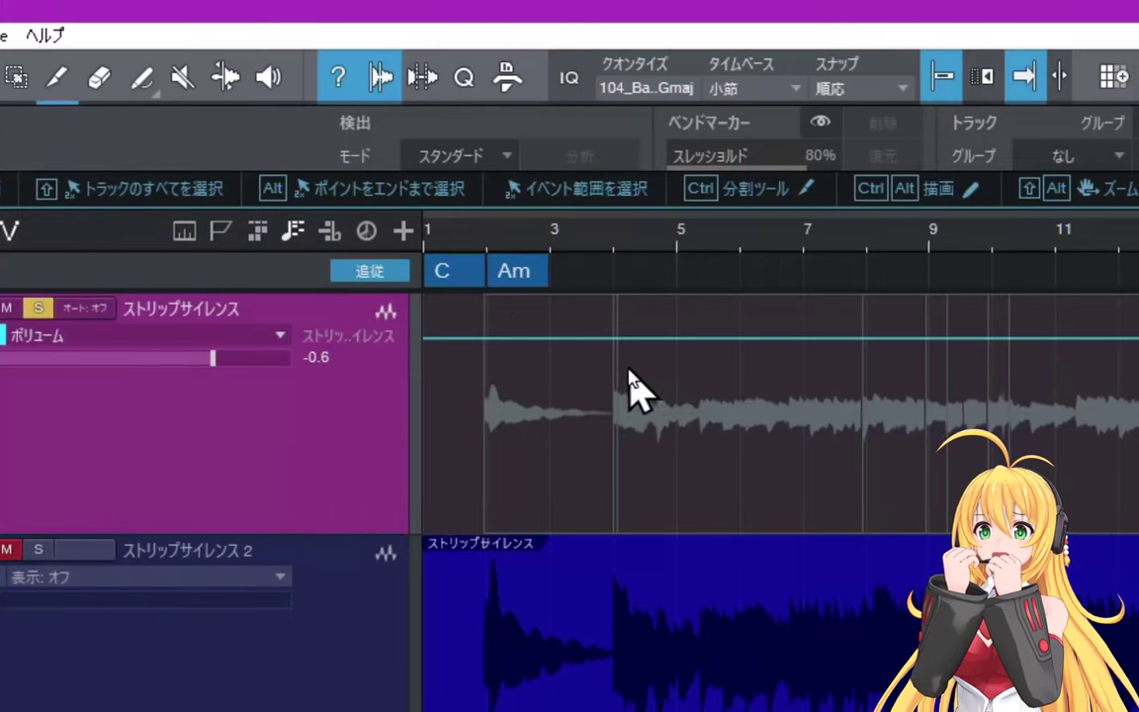
left_click(251, 31)
left_click(146, 83)
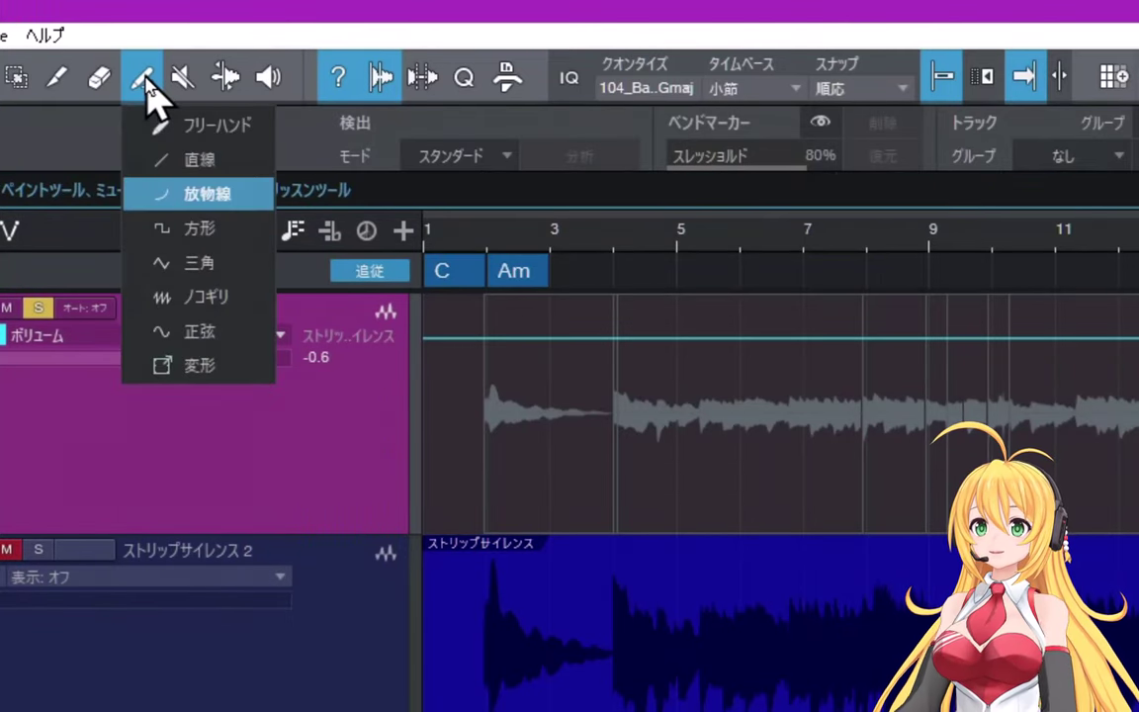
left_click(184, 134)
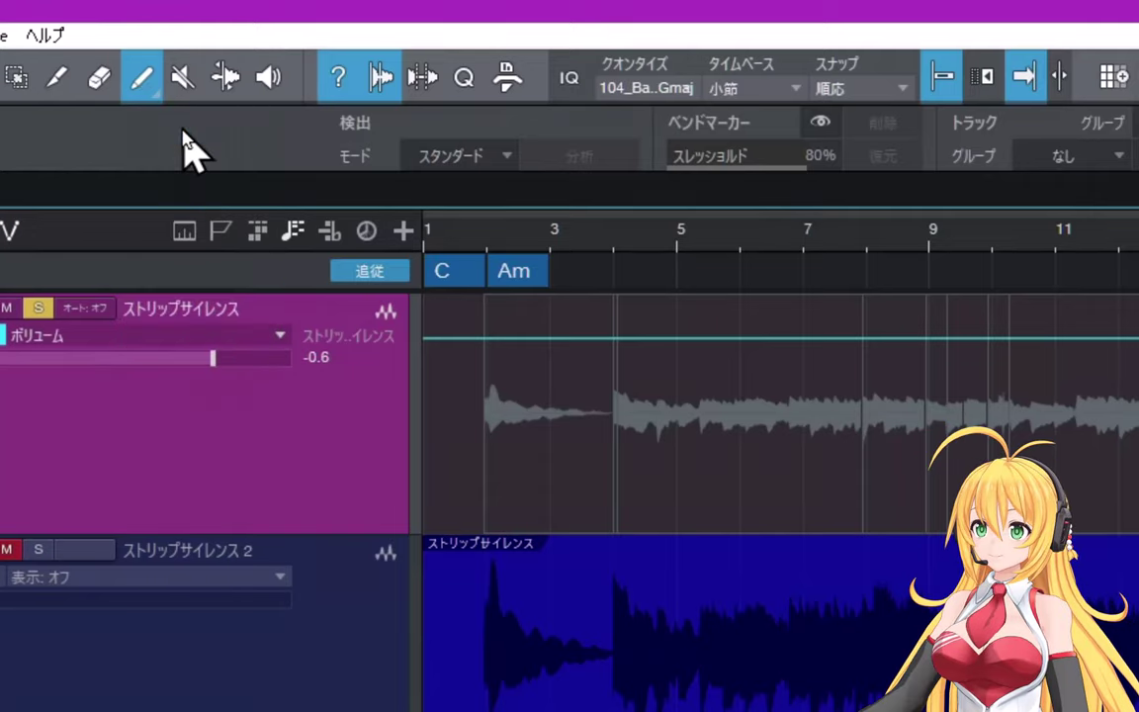
mouse_move(574, 345)
left_mouse_down()
mouse_move(660, 413)
mouse_move(725, 430)
mouse_move(752, 399)
mouse_move(922, 356)
mouse_move(945, 332)
left_mouse_up()
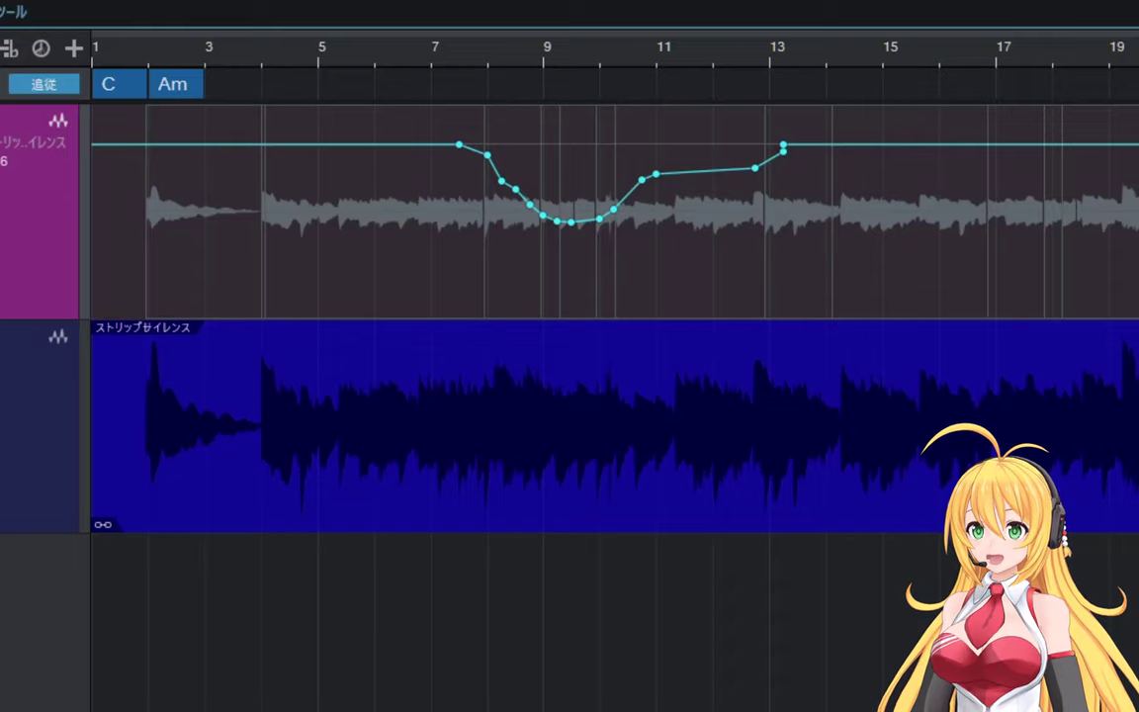
Copy the drawn volume automation points and paste them into the ストリップサイレンス 2 track's volume automation at 7.3, where the original curve starts
left_click_drag(391, 282, 841, 156)
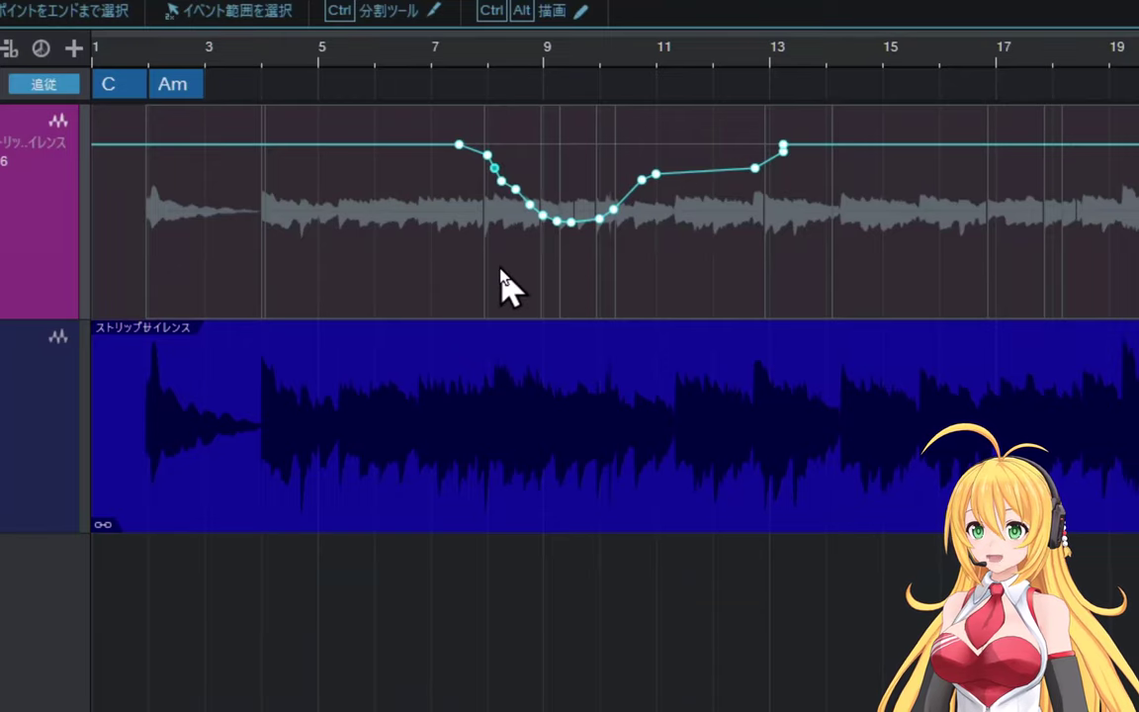
key("ctrl+c")
left_click(534, 432)
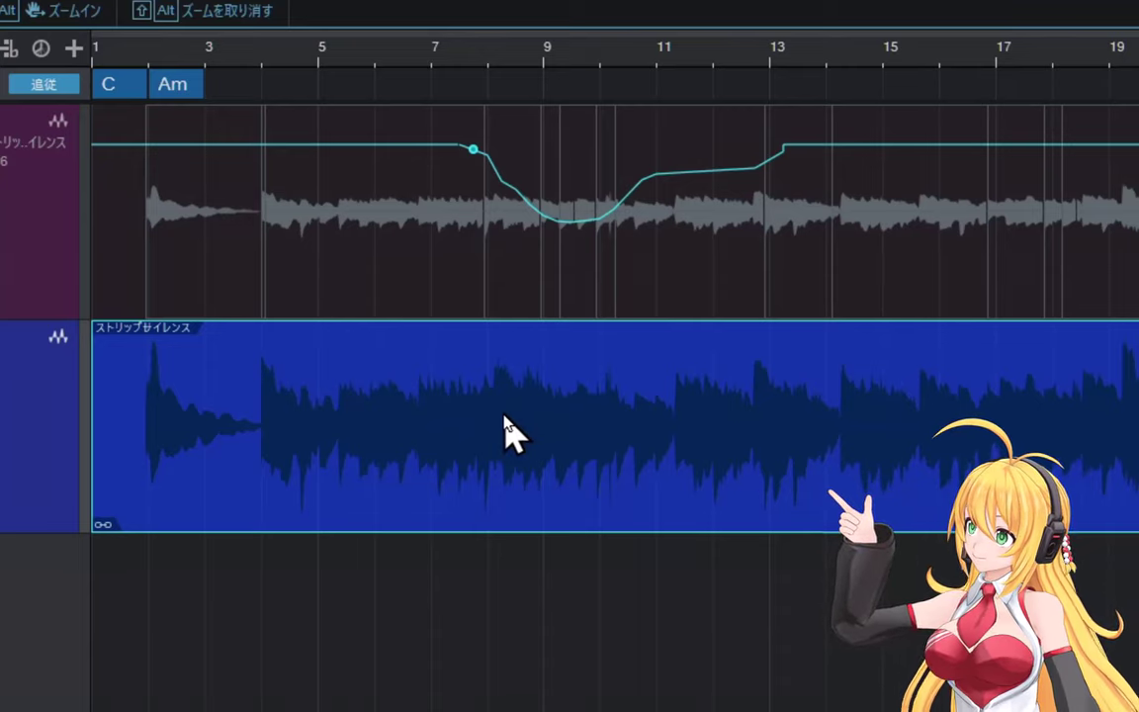
right_click(504, 416)
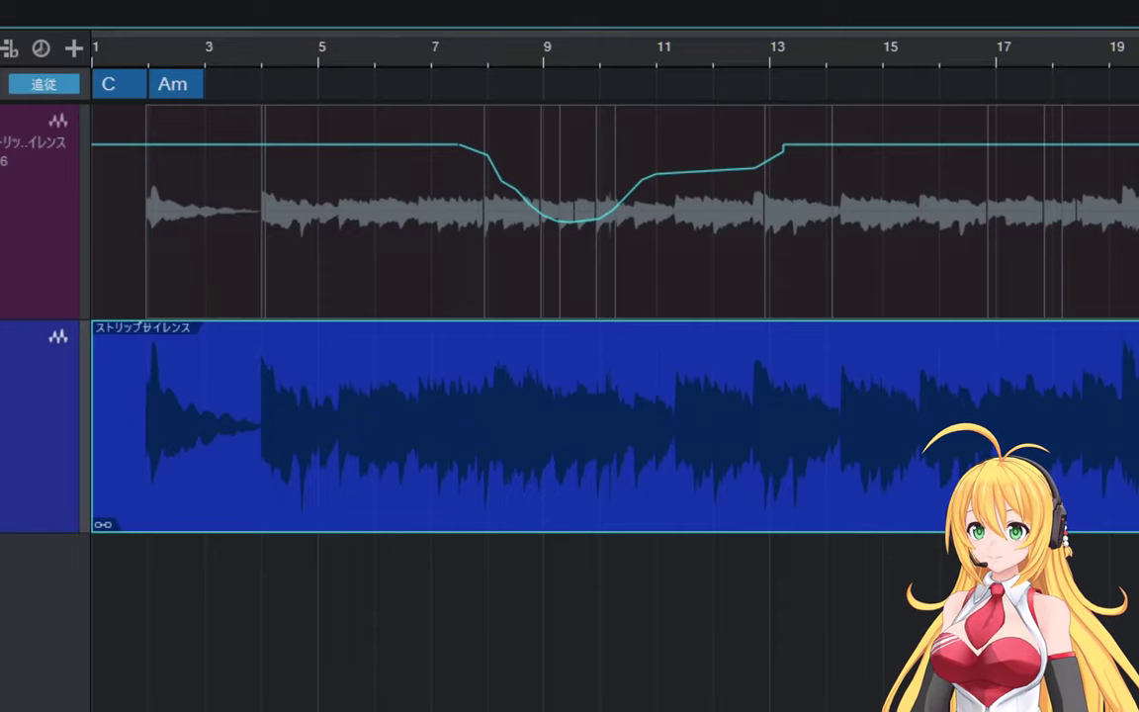
left_click_drag(2, 10, 8, 415)
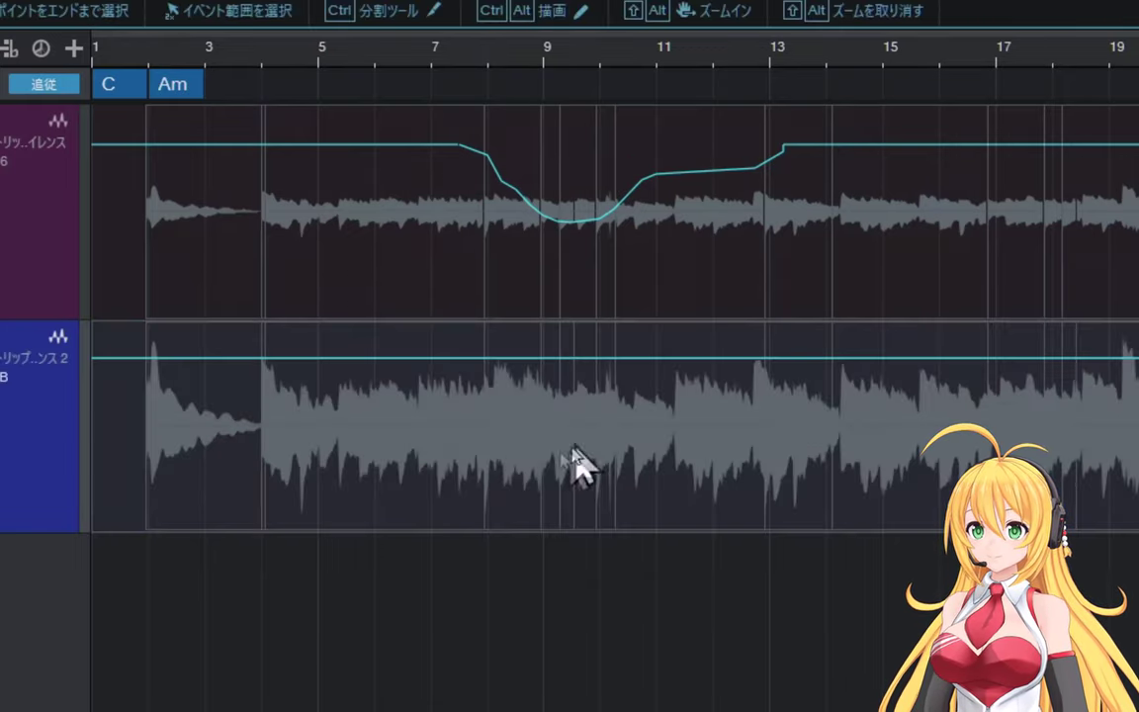
left_click(473, 55)
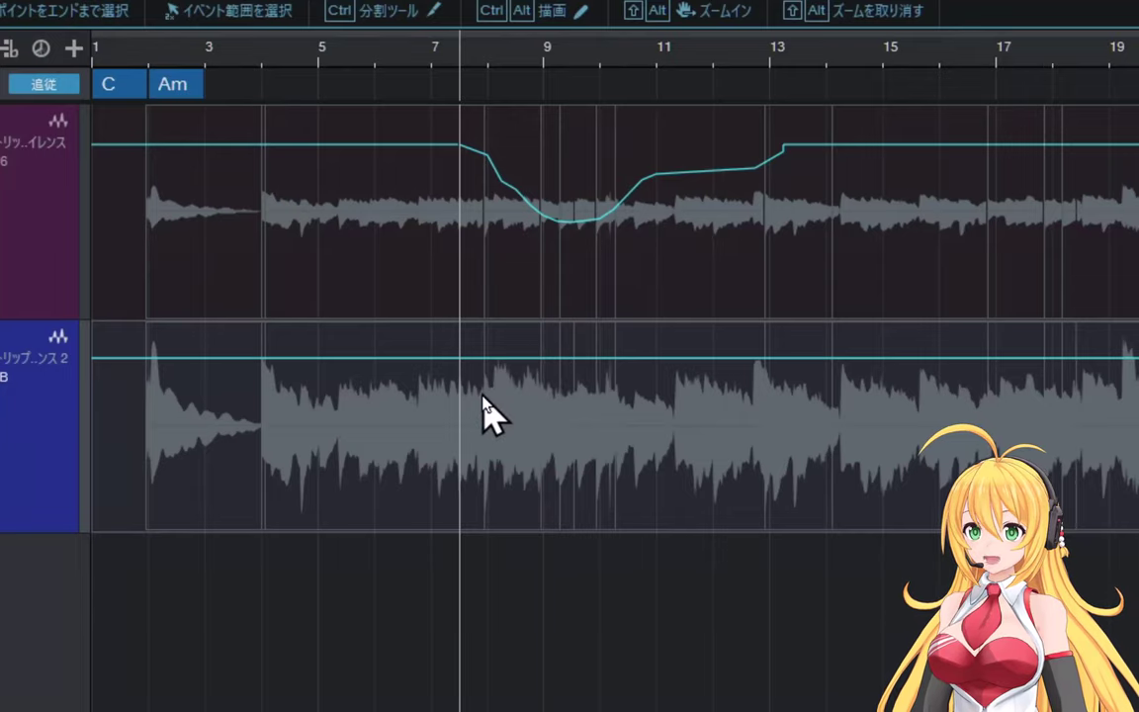
key("ctrl+v")
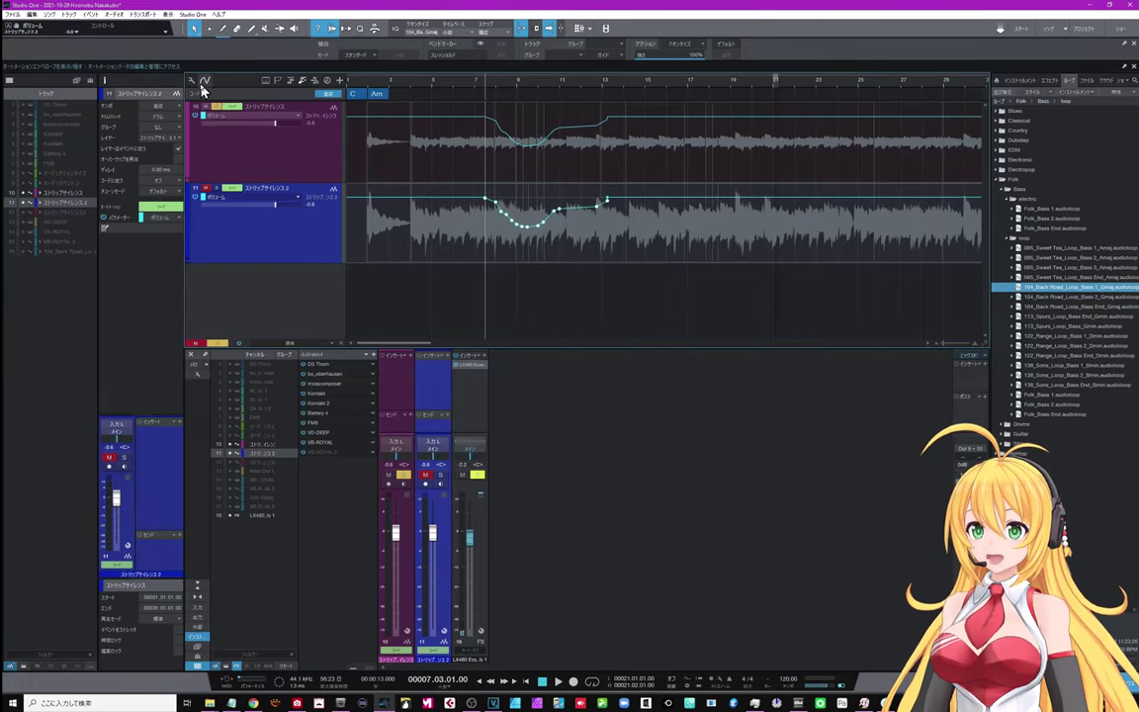
Hide the track automation and enable the gain envelope on the ストリップサイレンス event that starts at about bar 4
left_click(202, 84)
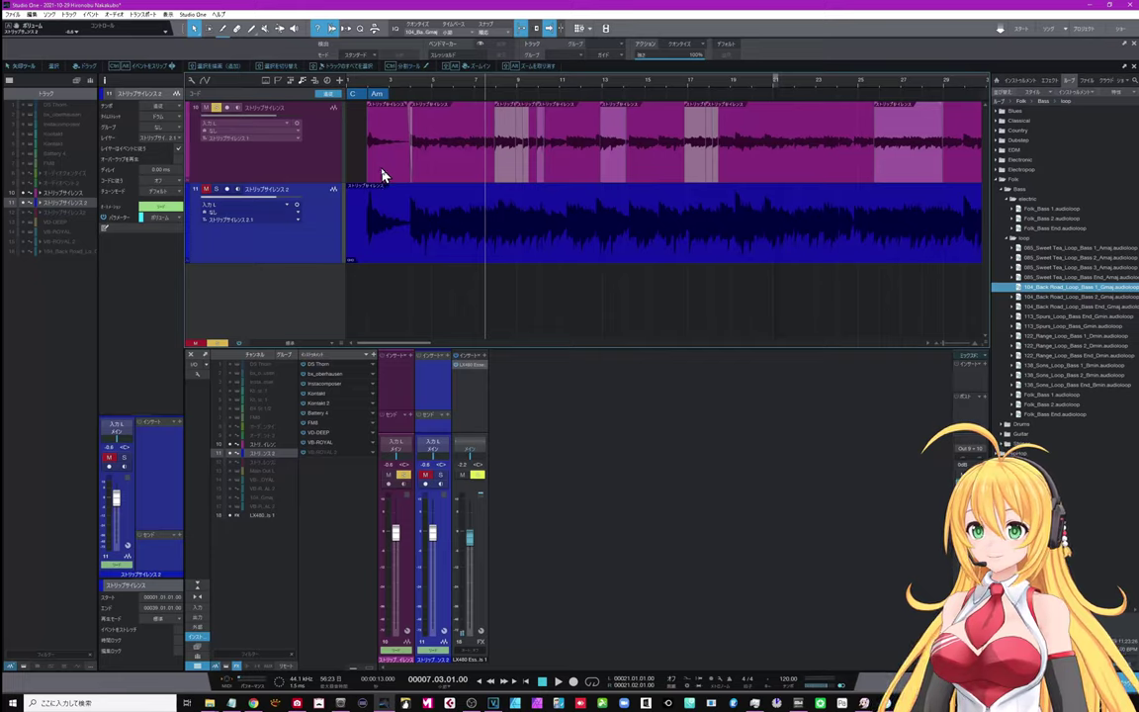
left_click(440, 178)
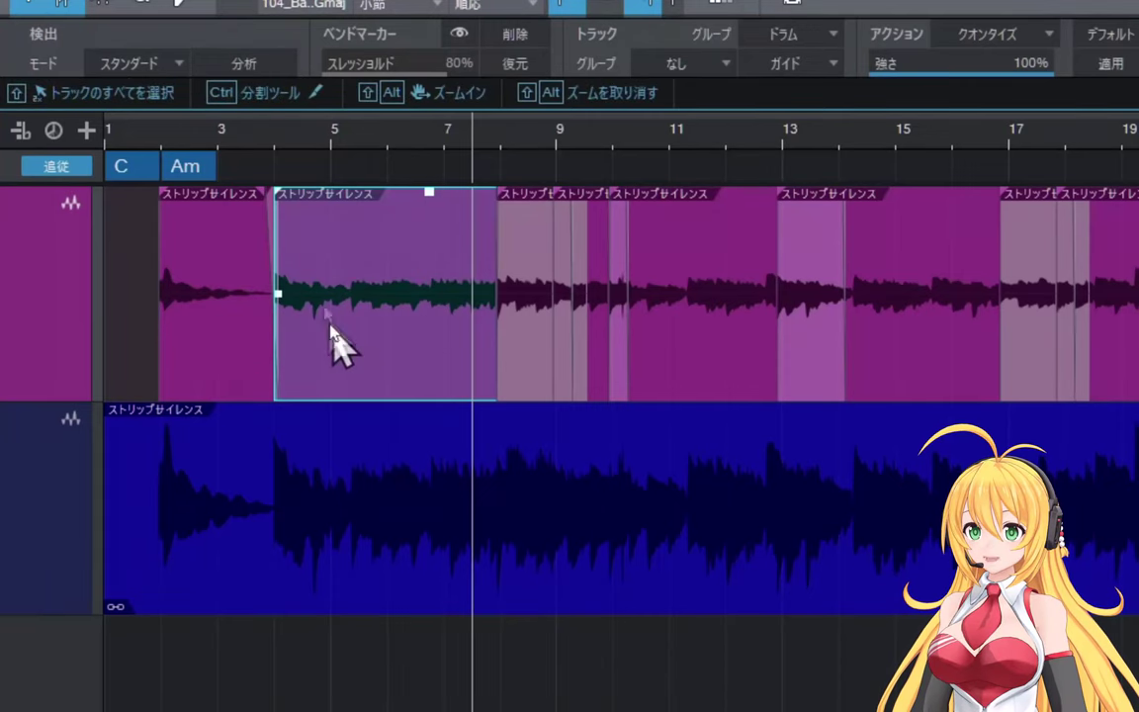
right_click(364, 257)
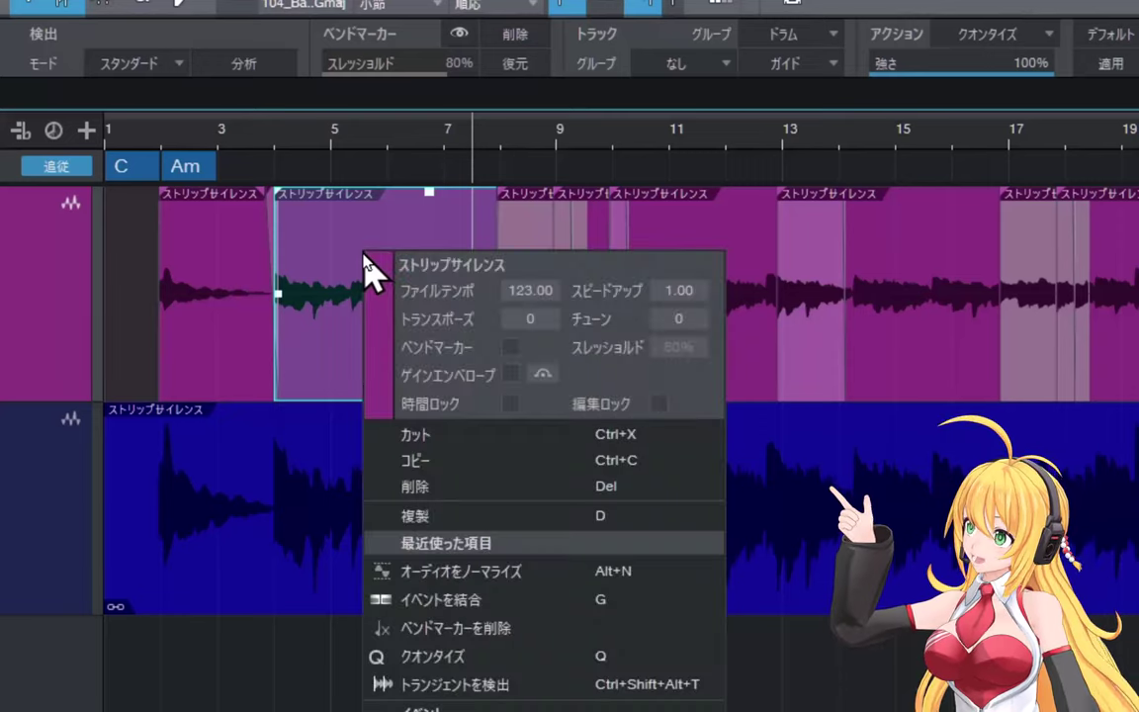
left_click(508, 375)
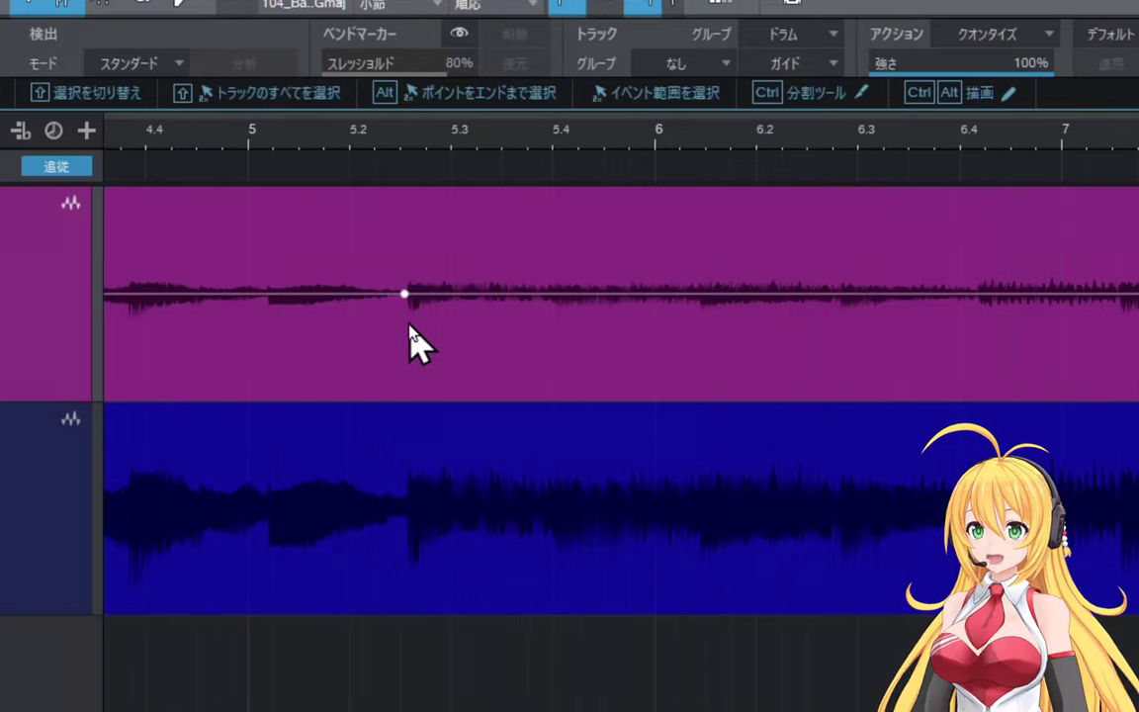
Add gain envelope points around 5.3 and shape them into a peak just before 5.3 and a curved dip before 5.4
key("ctrl+alt")
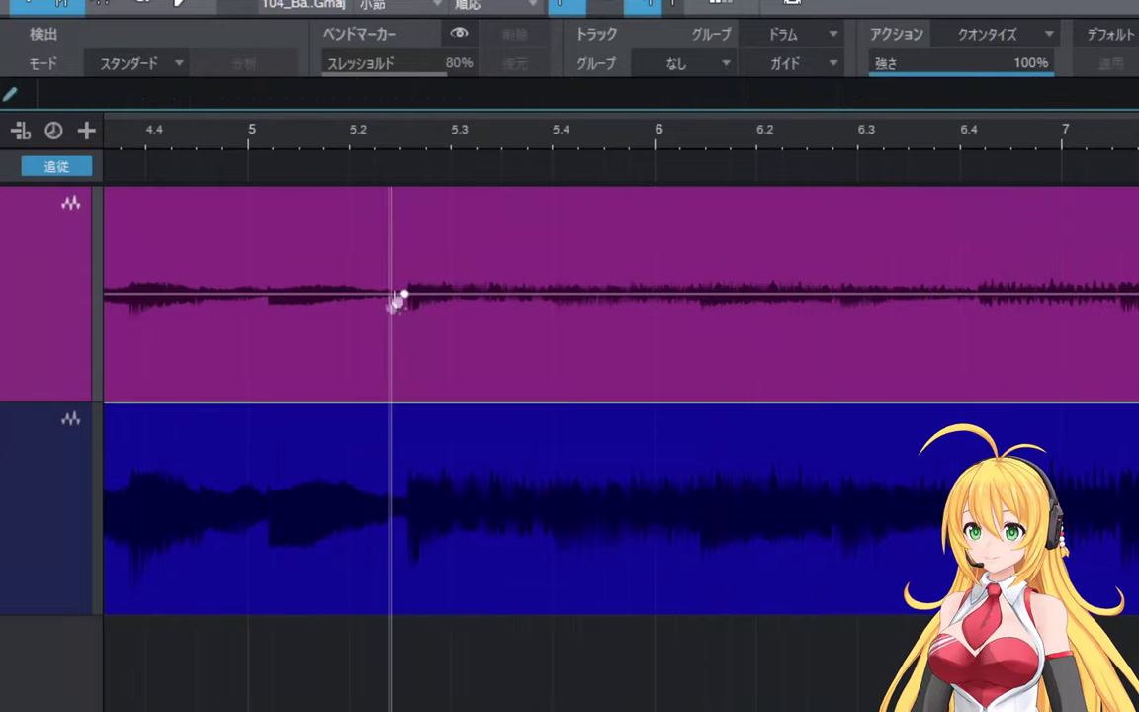
left_click(452, 296)
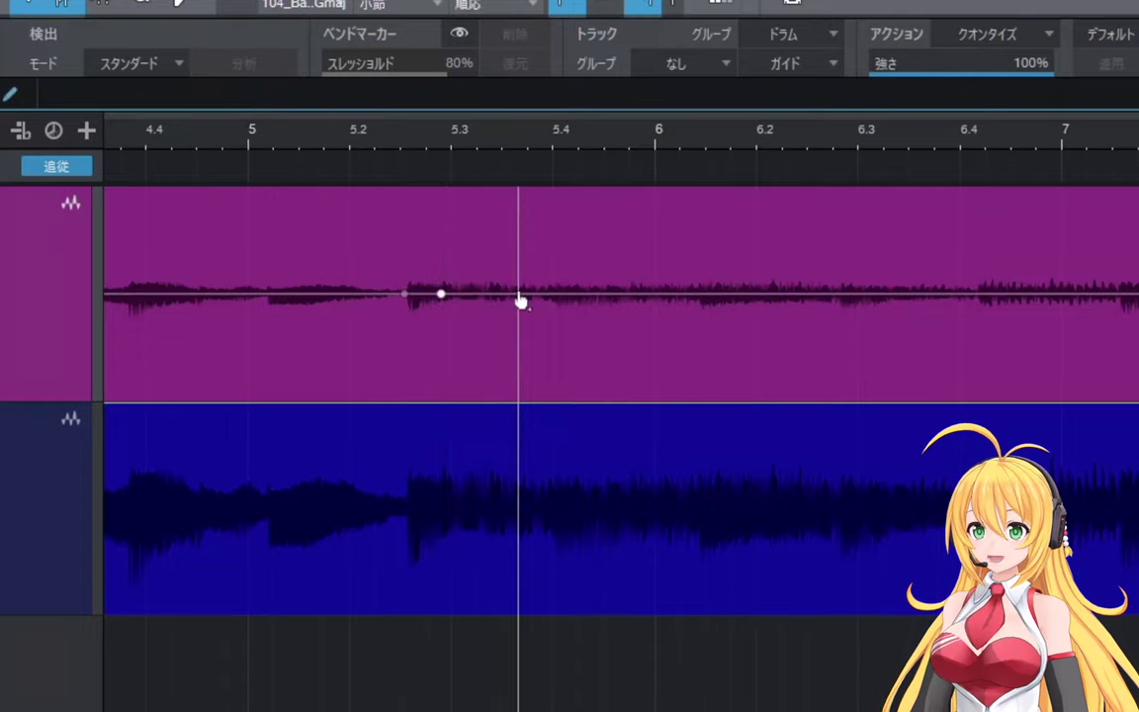
left_click(518, 295)
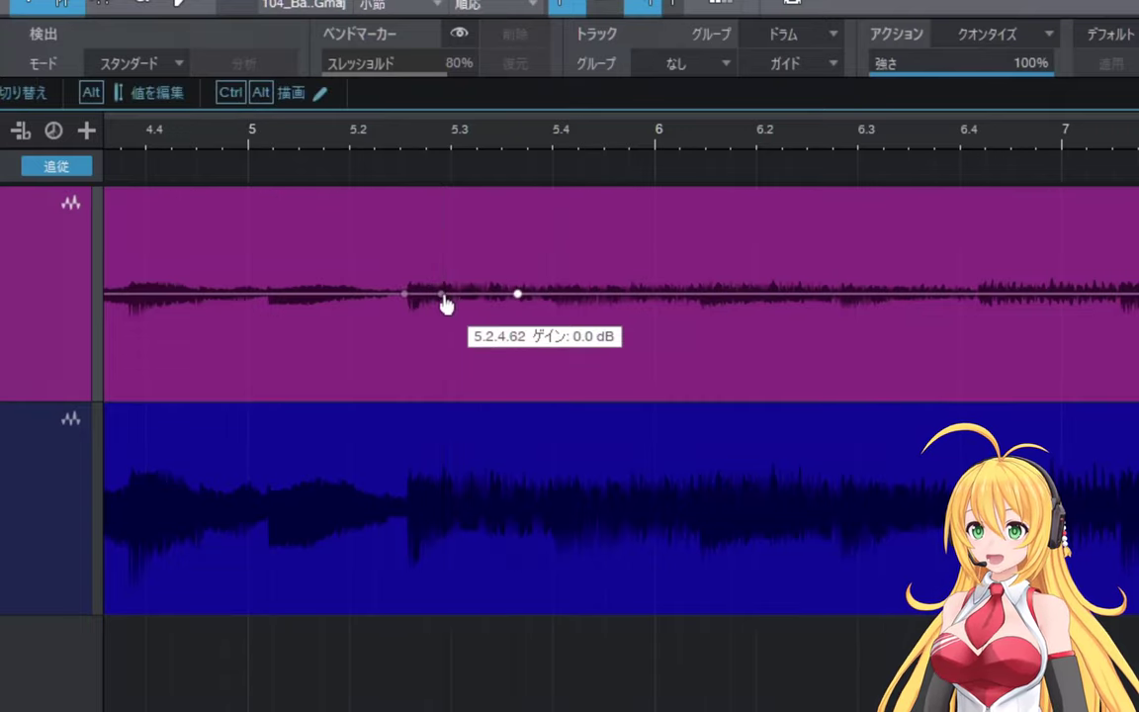
left_click_drag(444, 303, 442, 255)
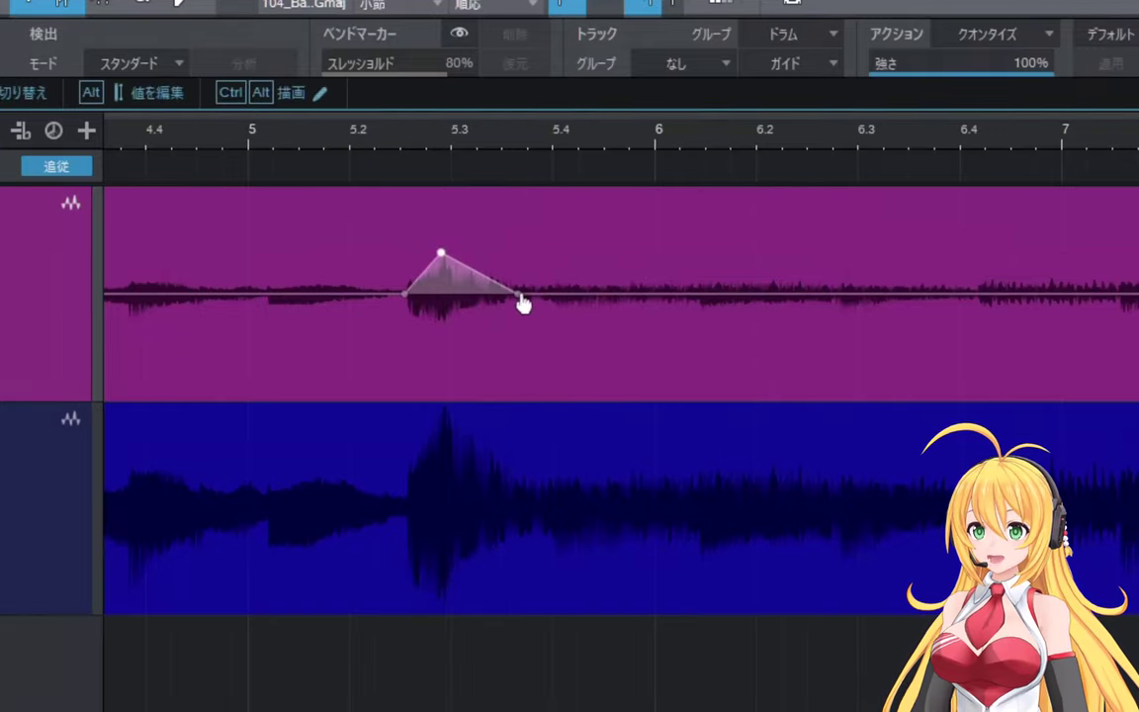
left_click_drag(520, 299, 580, 293)
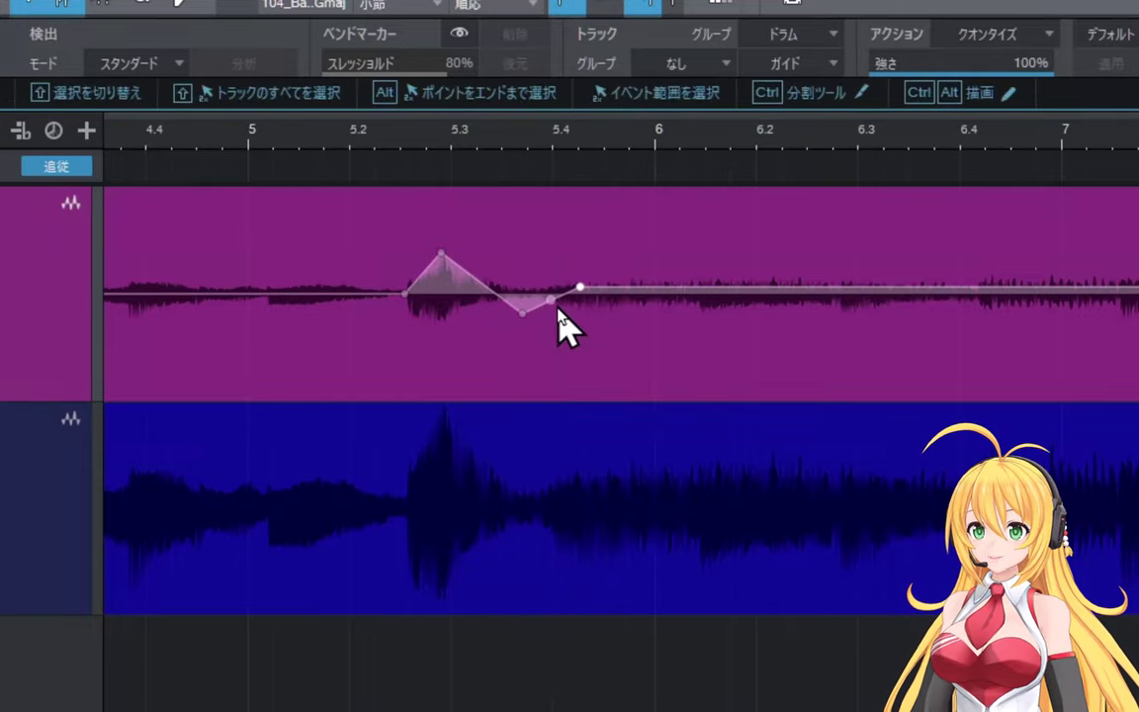
left_click_drag(554, 313, 559, 321)
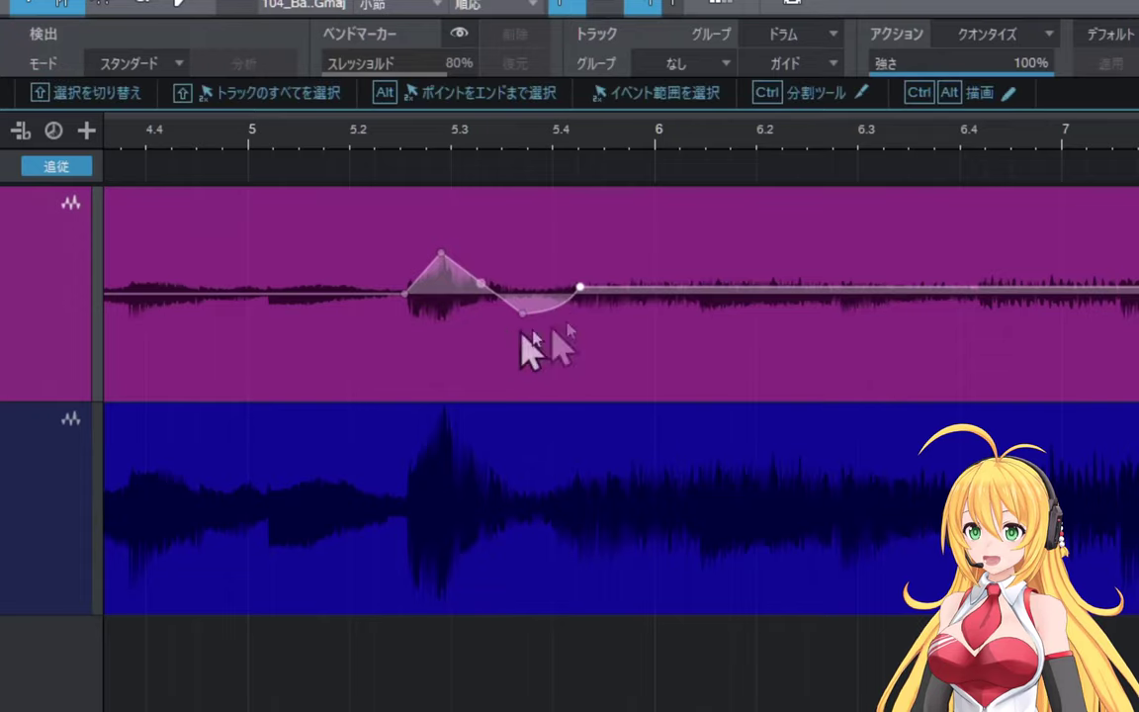
Add gain envelope points at bar 6 and shortly before 6.2, raising the one at bar 6 into a second peak
left_click(631, 292)
left_click(735, 288)
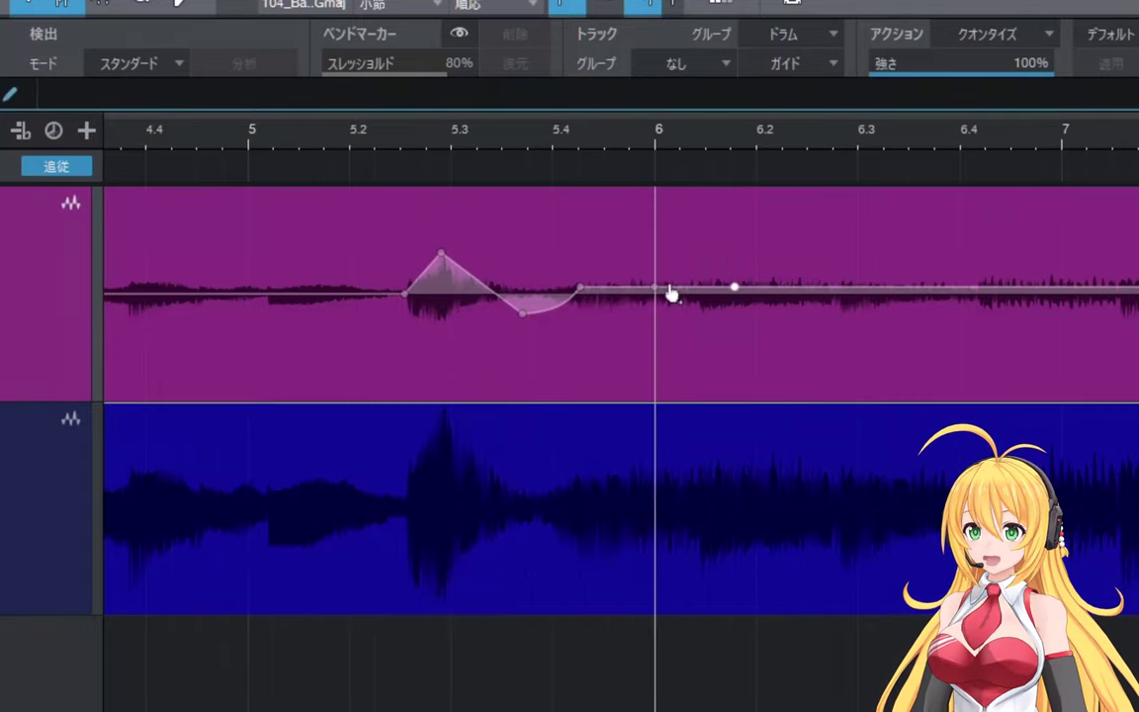
left_click_drag(660, 297, 658, 270)
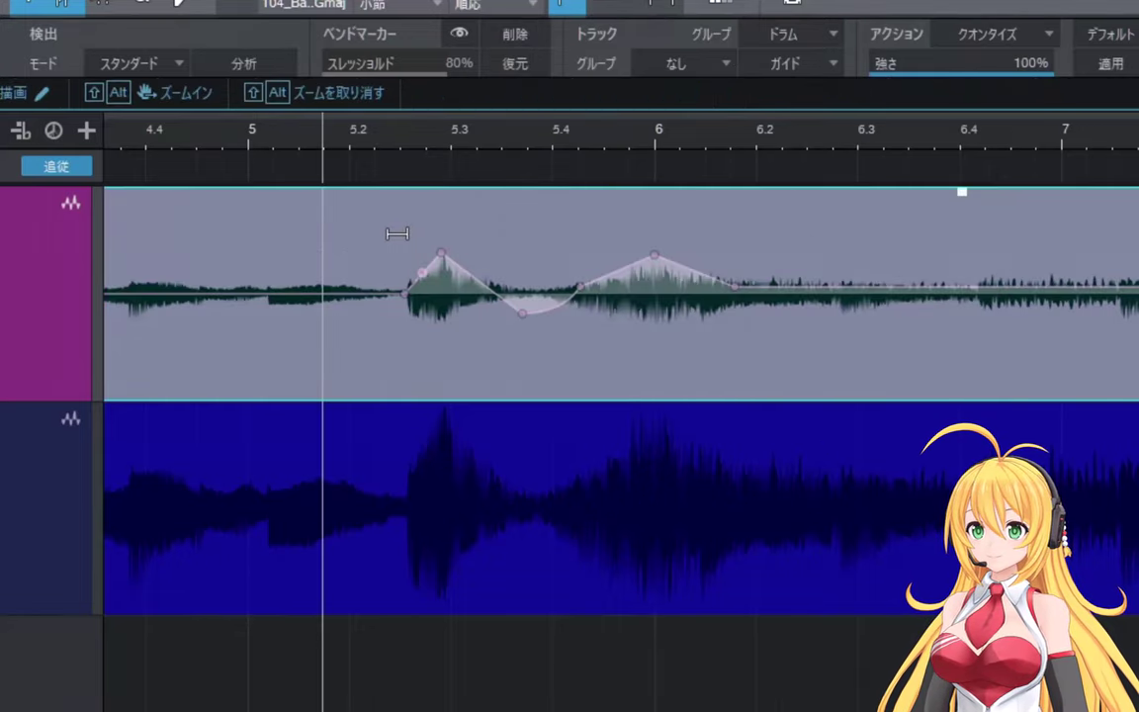
Copy all the shaped gain envelope points and move the playhead to the transient just before 5.3 on the ストリップサイレンス 2 track
left_click_drag(396, 234, 744, 342)
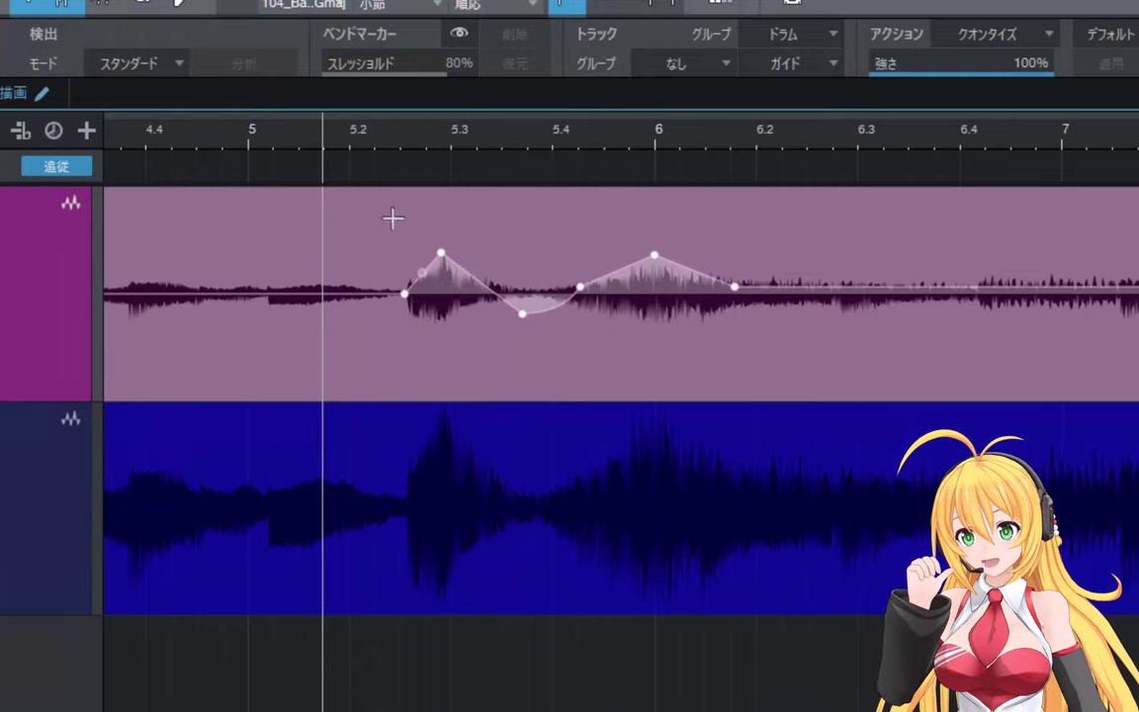
left_click_drag(389, 213, 769, 351)
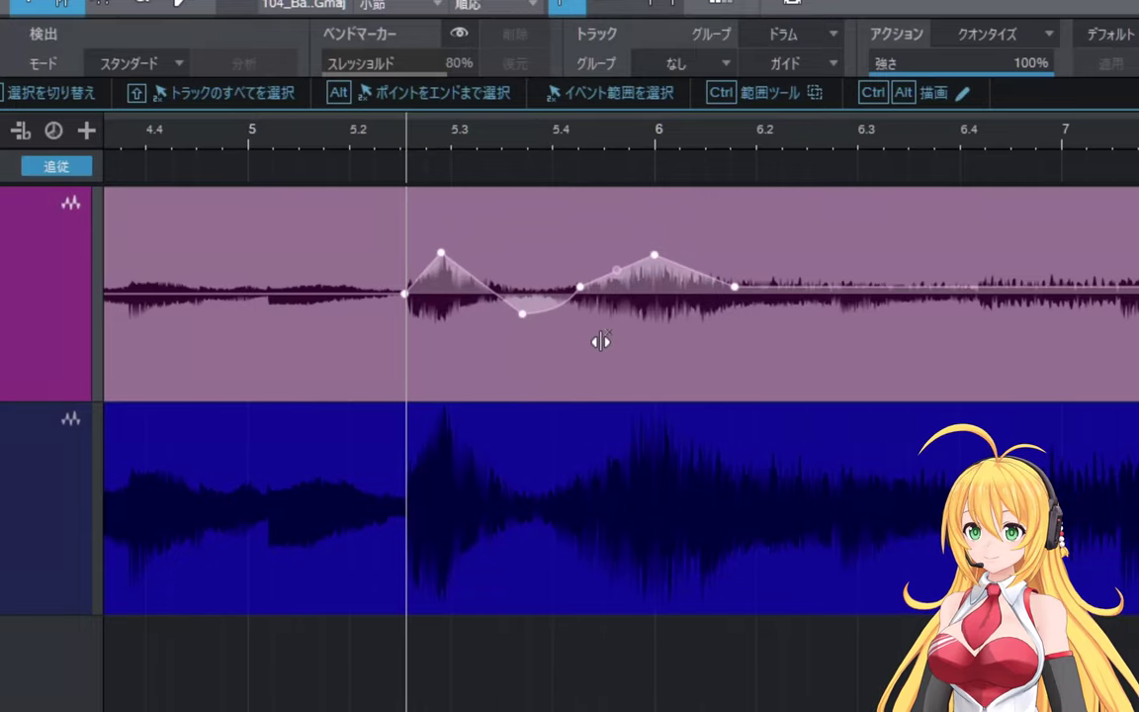
left_click(183, 457)
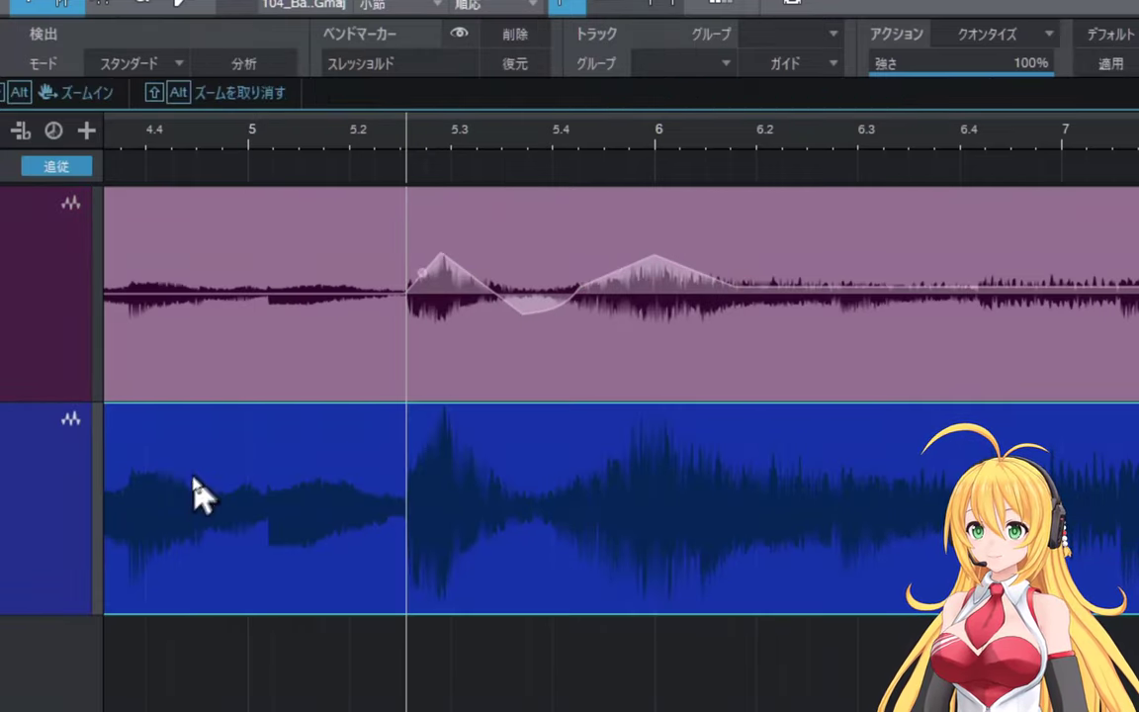
left_click(190, 450)
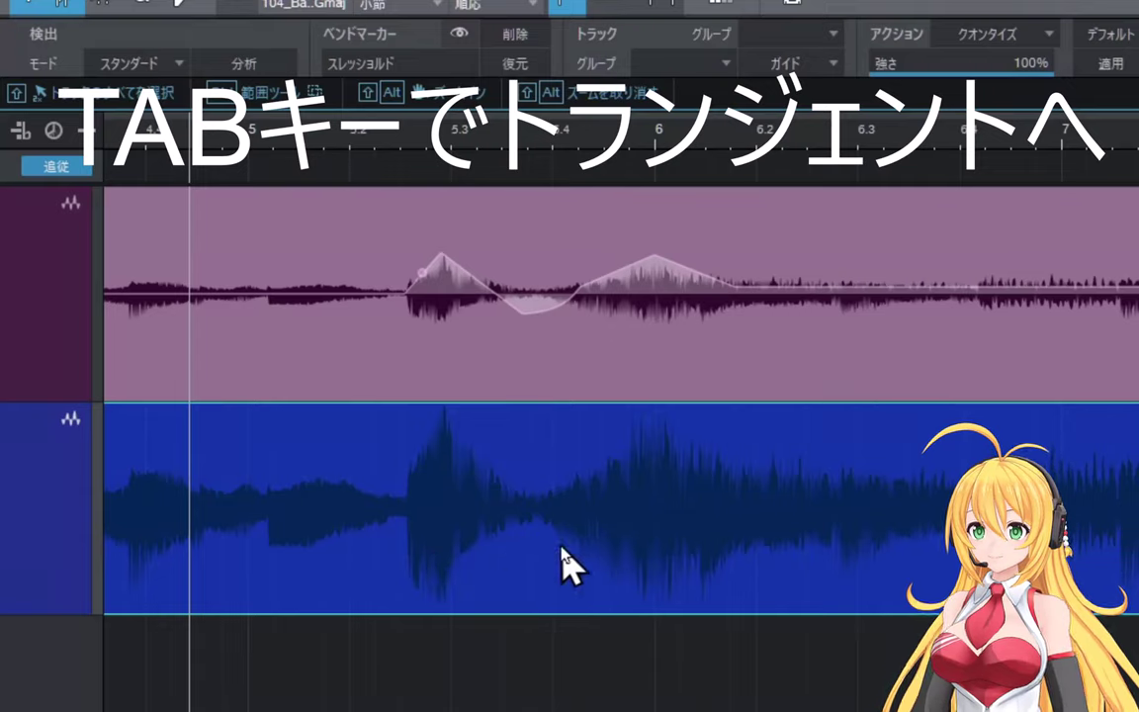
key("Tab")
key("Tab")
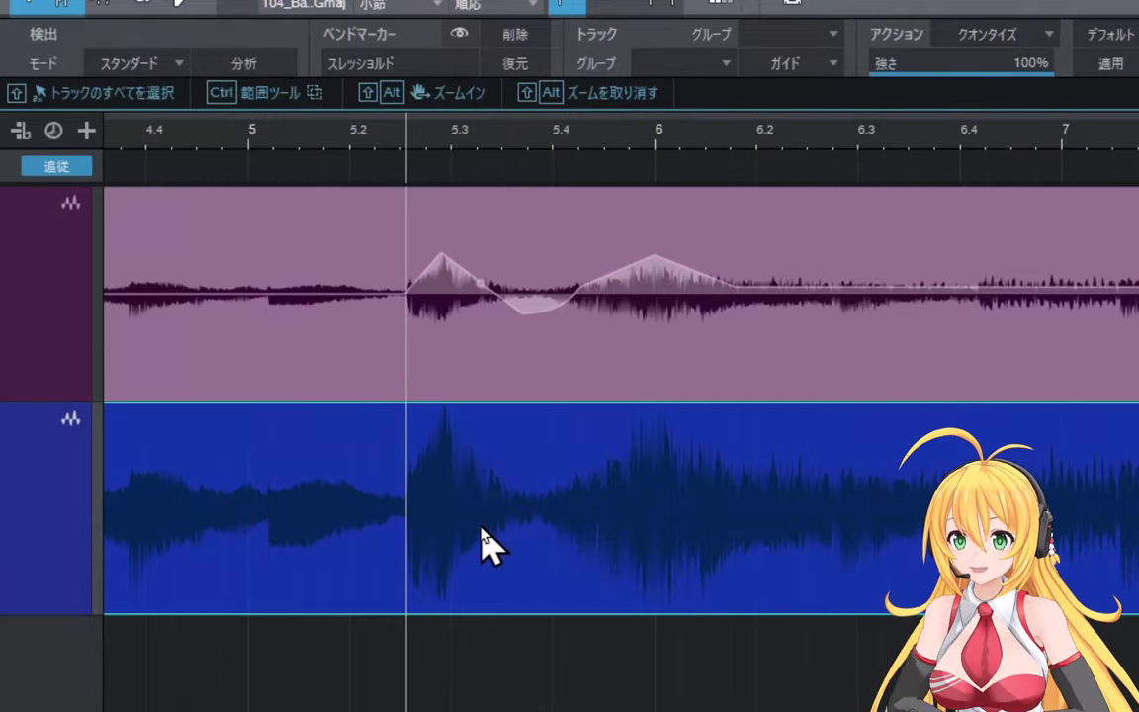
Enable the gain envelope on the ストリップサイレンス 2 event and paste the copied points at the playhead
right_click(413, 516)
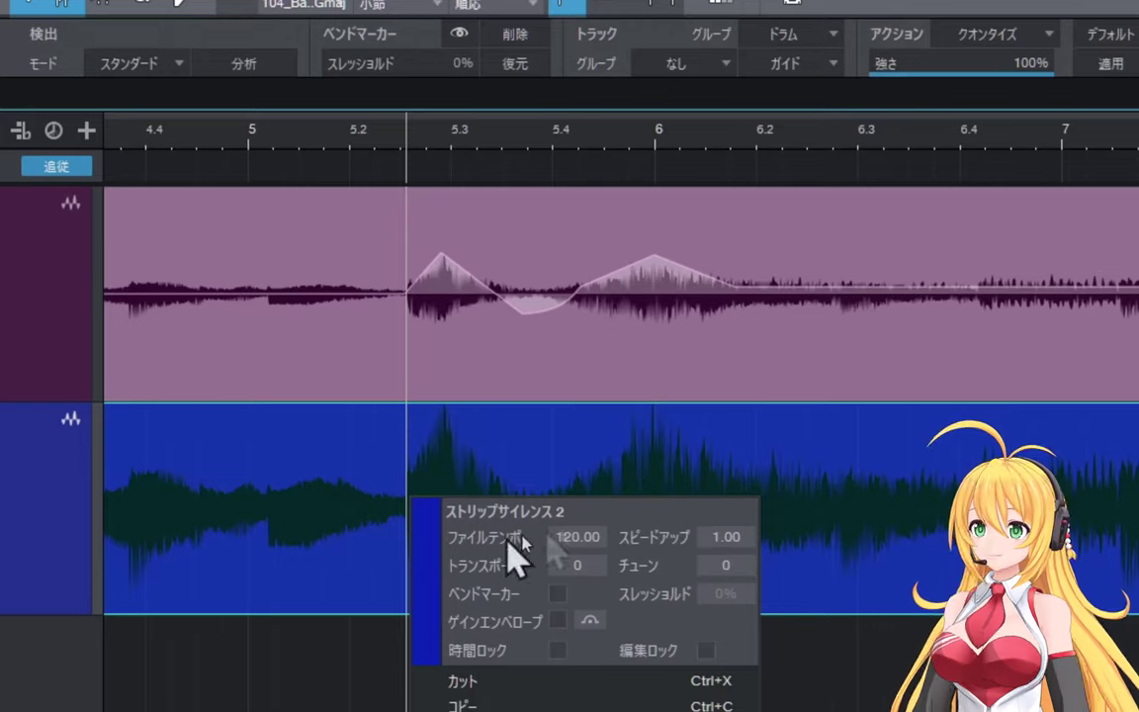
left_click(556, 621)
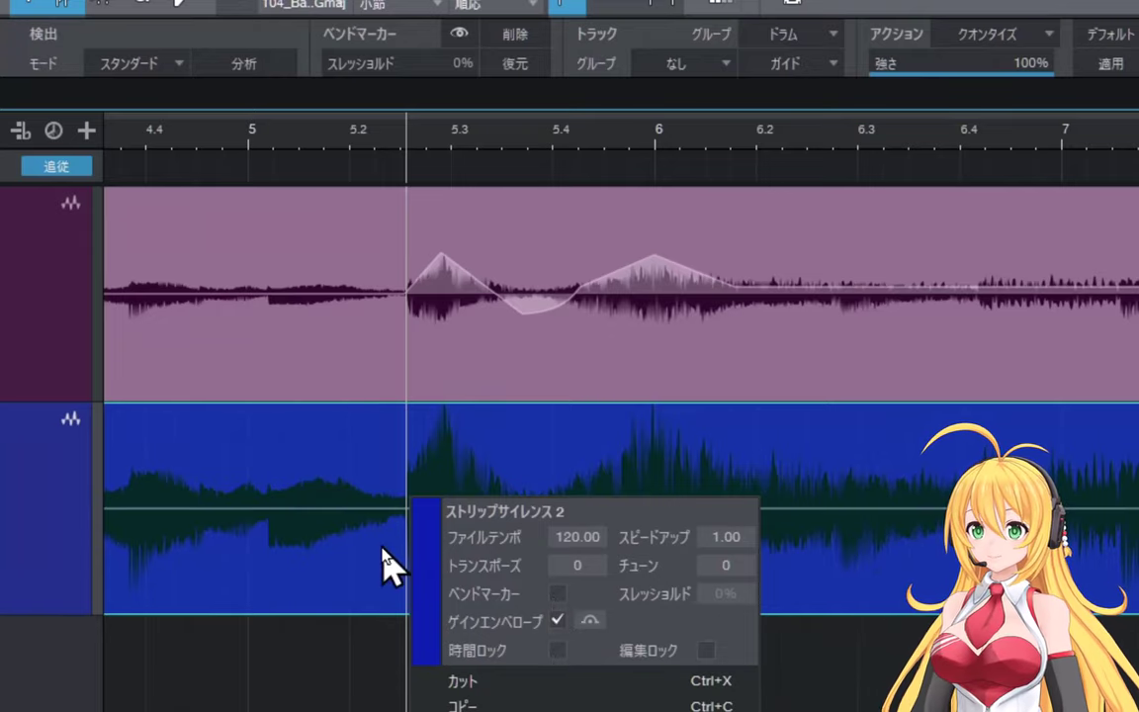
left_click(395, 504)
key("ctrl")
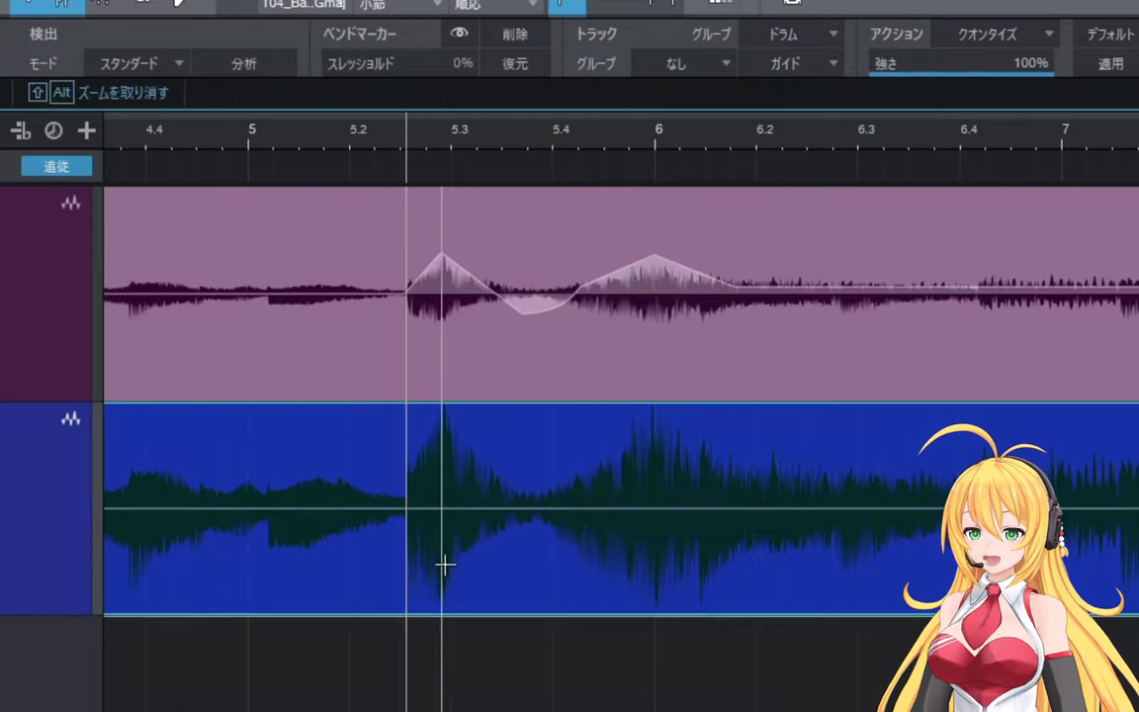
key("ctrl+v")
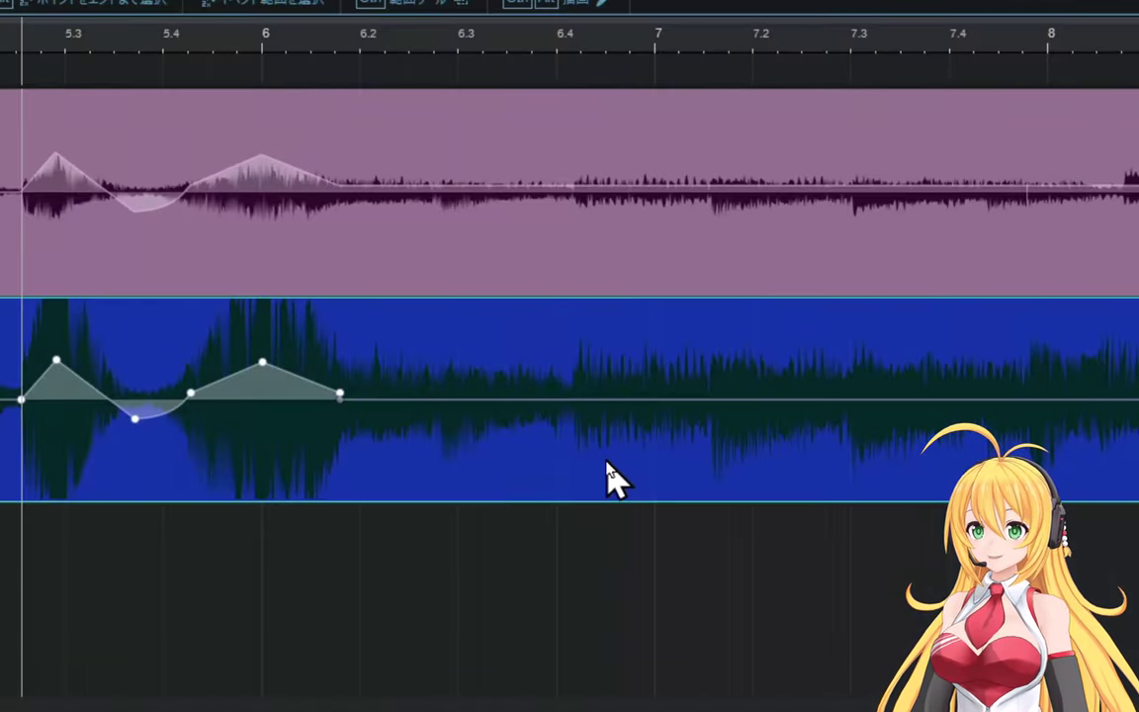
Play back the pasted envelope and paste the points again at the transient just after 6.4 on the ストリップサイレンス 2 event
key("space")
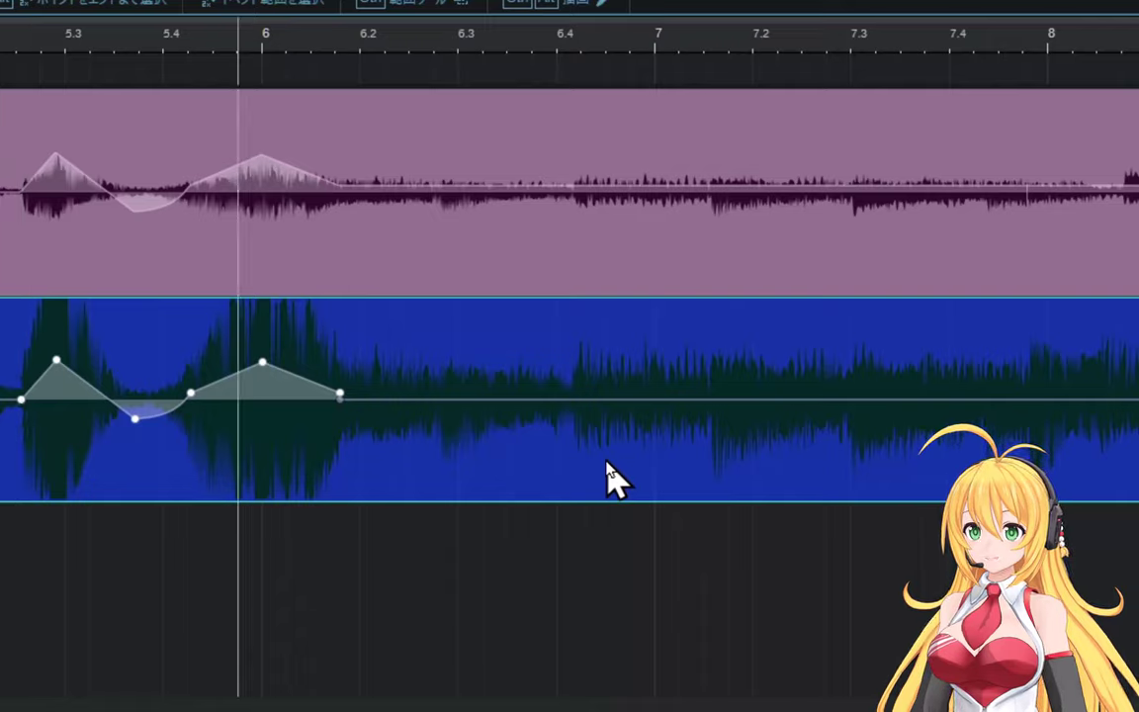
key("space")
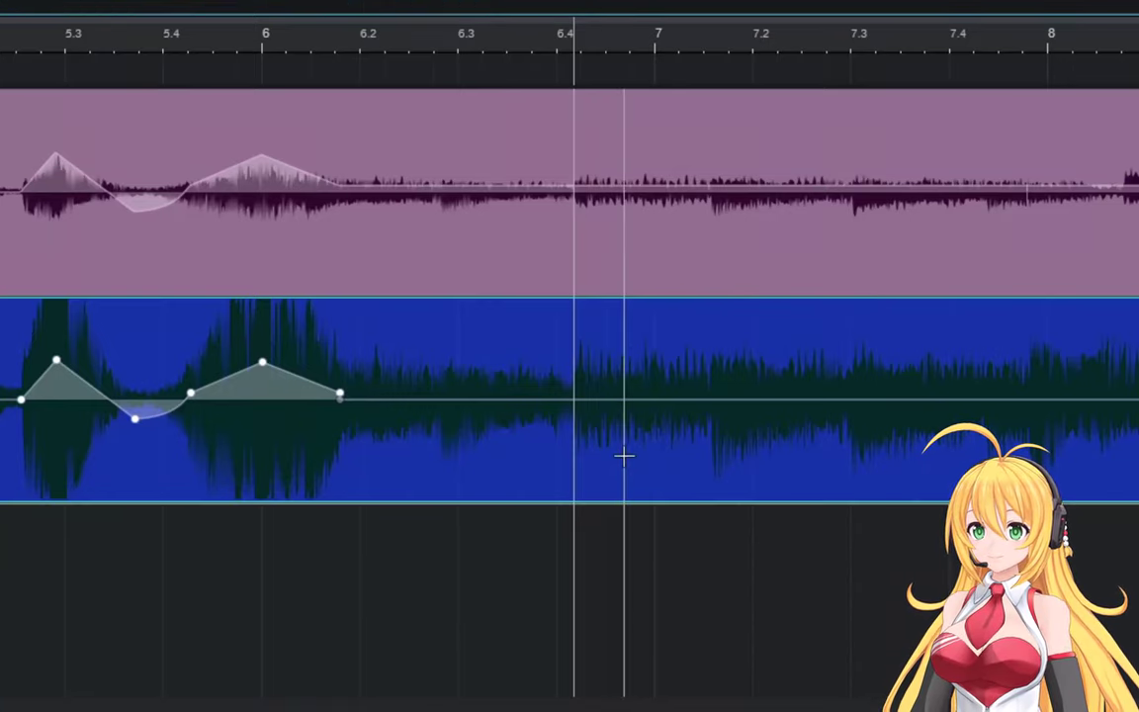
key("ctrl+v")
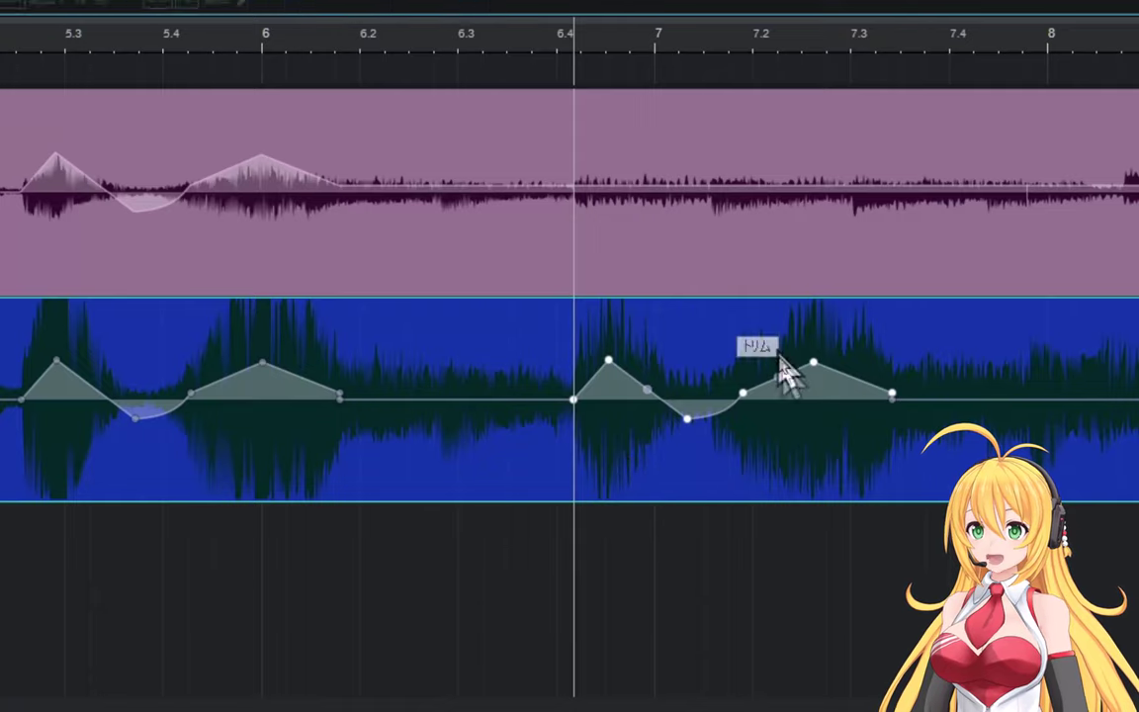